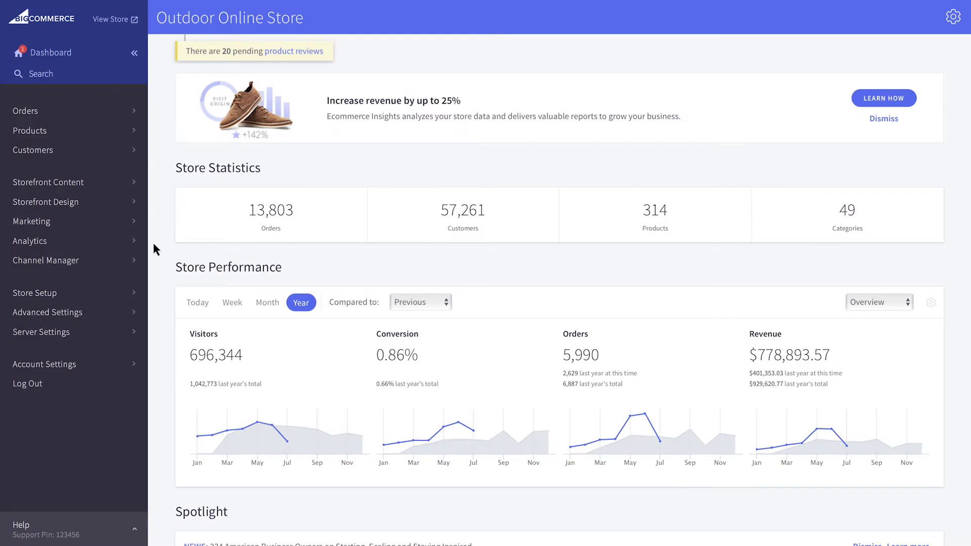
# Open Analytics to show the Store Overview report with orders, revenue, visits and conversion.
pyautogui.click(118, 242)
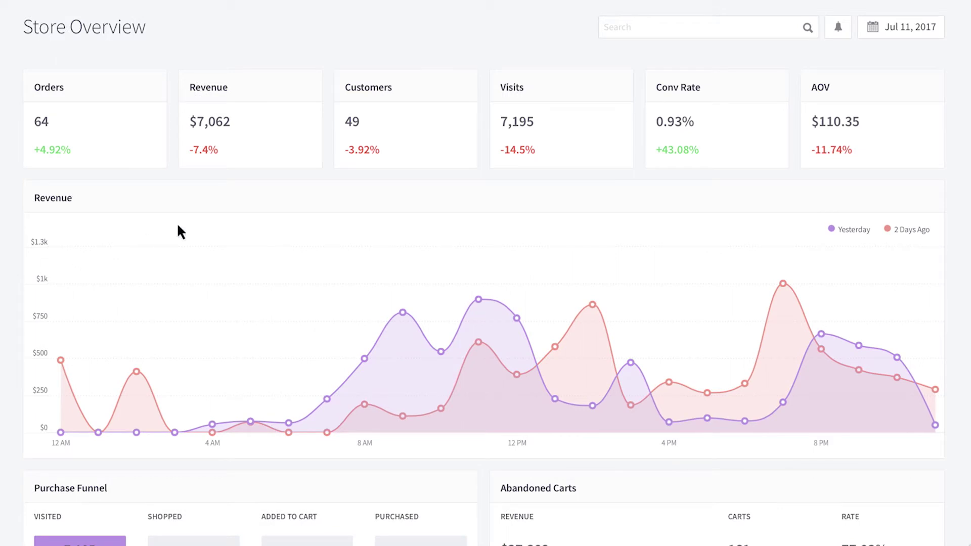
# Switch the overview to Last Month, June 1–30, 2017, and confirm the custom start and end dates.
pyautogui.click(909, 28)
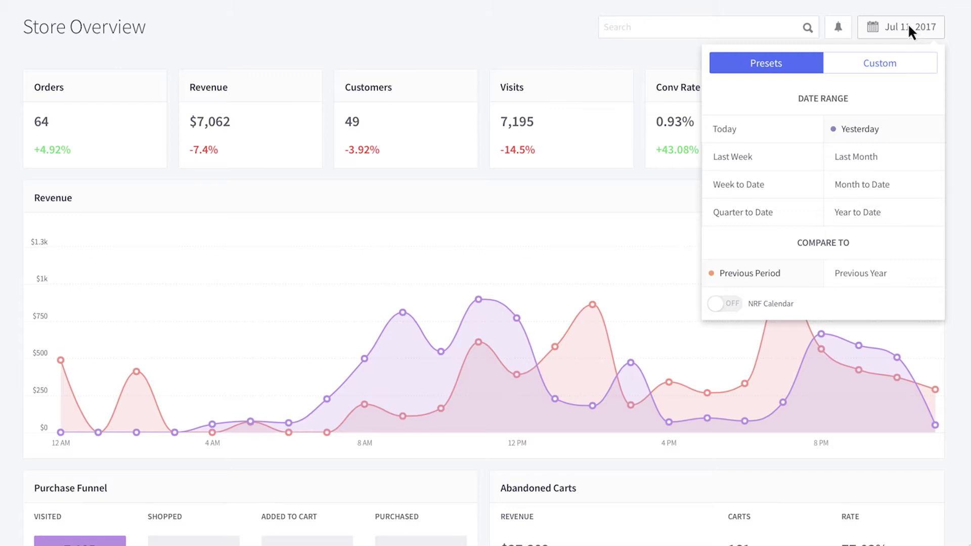
pyautogui.click(878, 152)
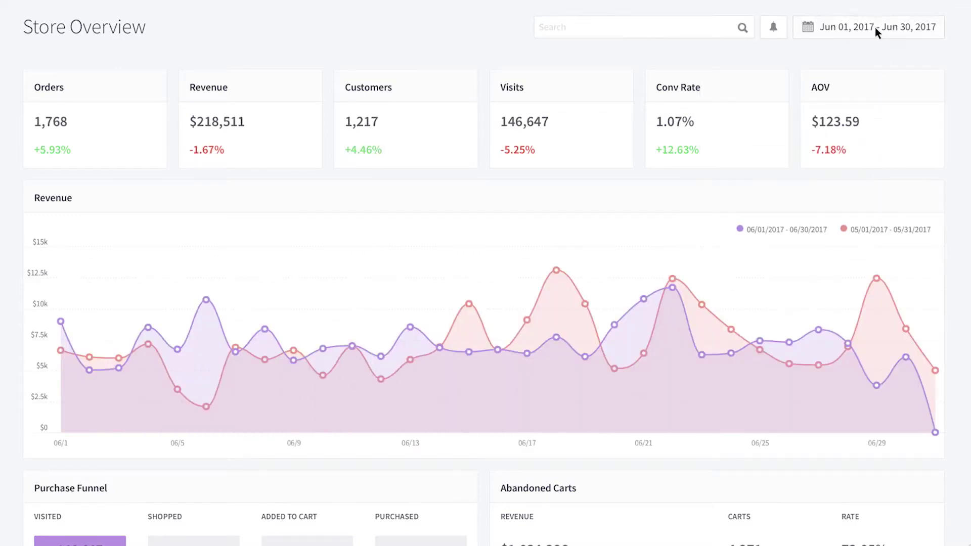
pyautogui.click(876, 27)
pyautogui.click(877, 65)
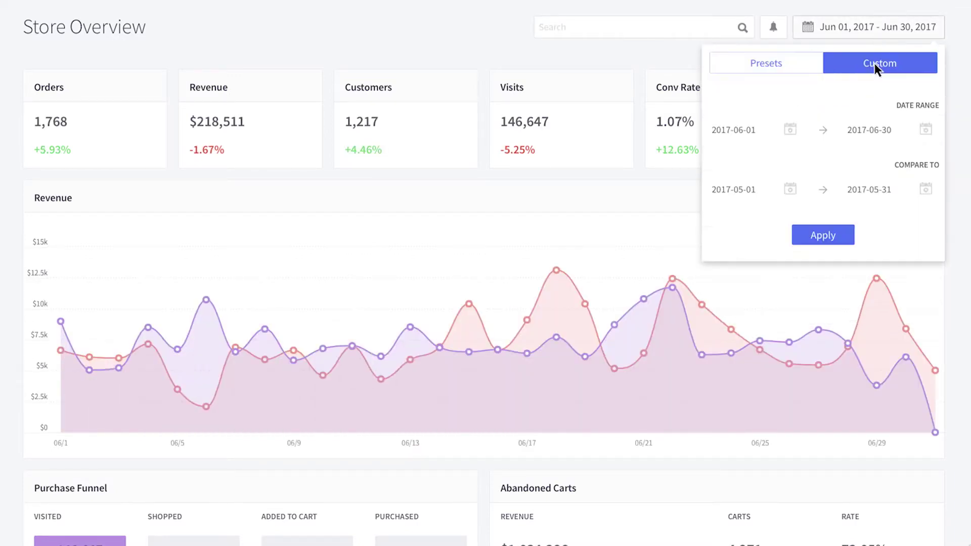
pyautogui.click(790, 130)
pyautogui.click(960, 133)
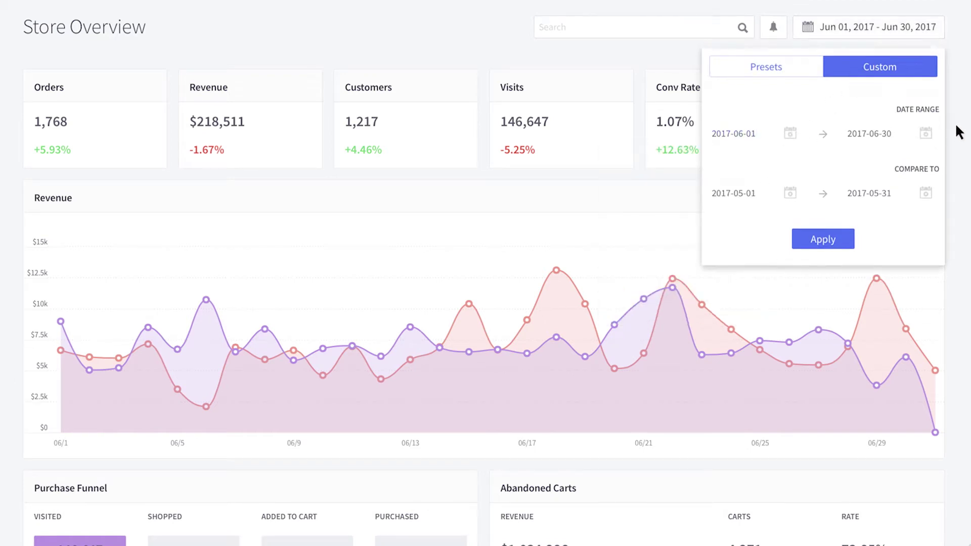
pyautogui.click(960, 132)
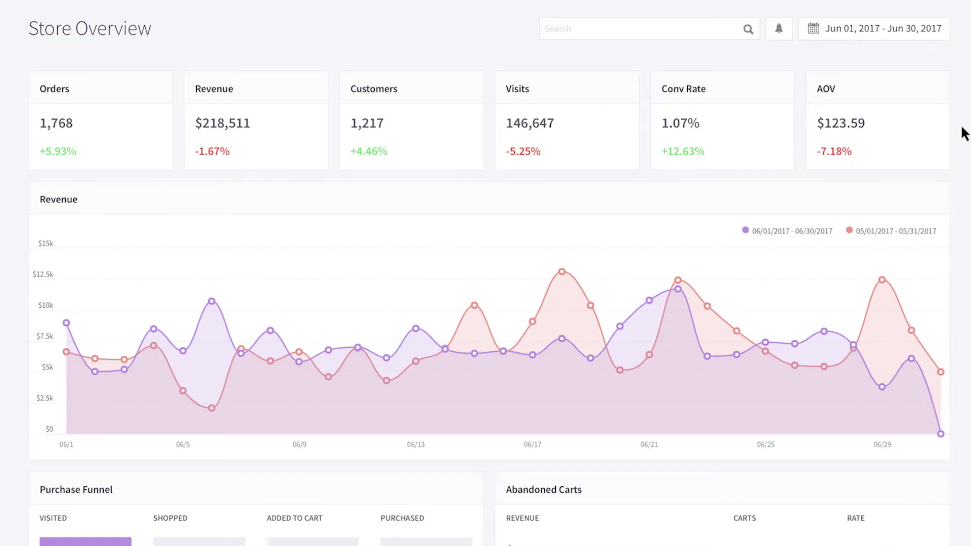
pyautogui.scroll(-9, 965, 134)
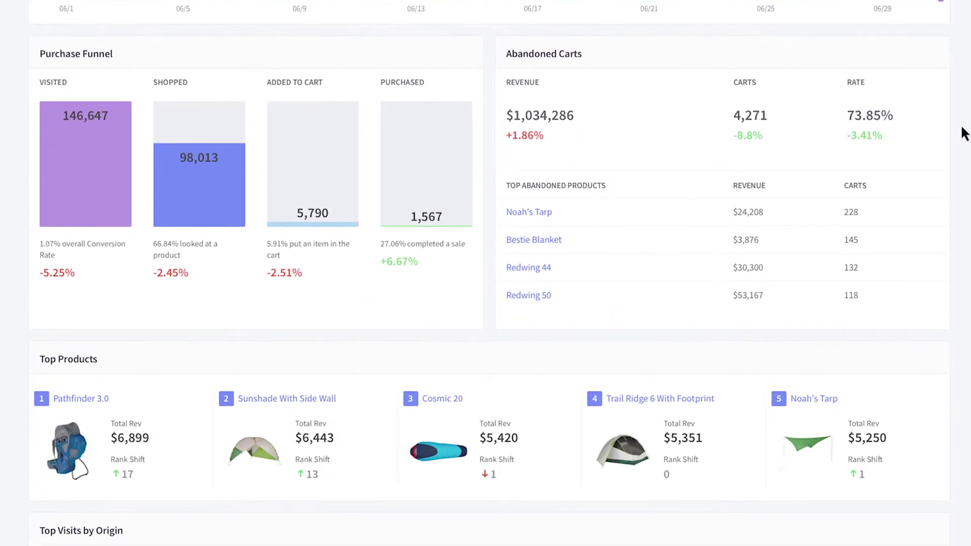
pyautogui.scroll(9, 965, 134)
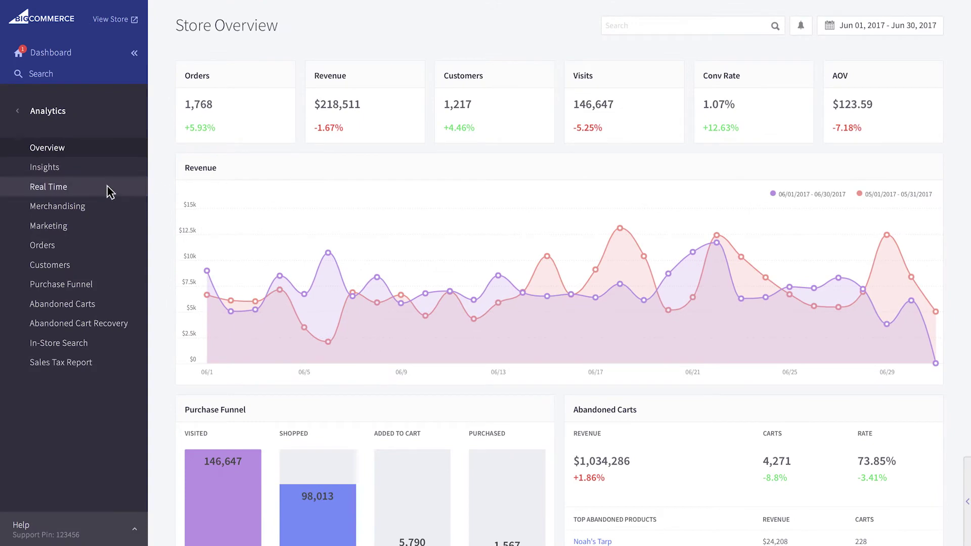
# Open the Real Time report showing $21,626 revenue, 163 orders and 7,083 visits.
pyautogui.click(107, 186)
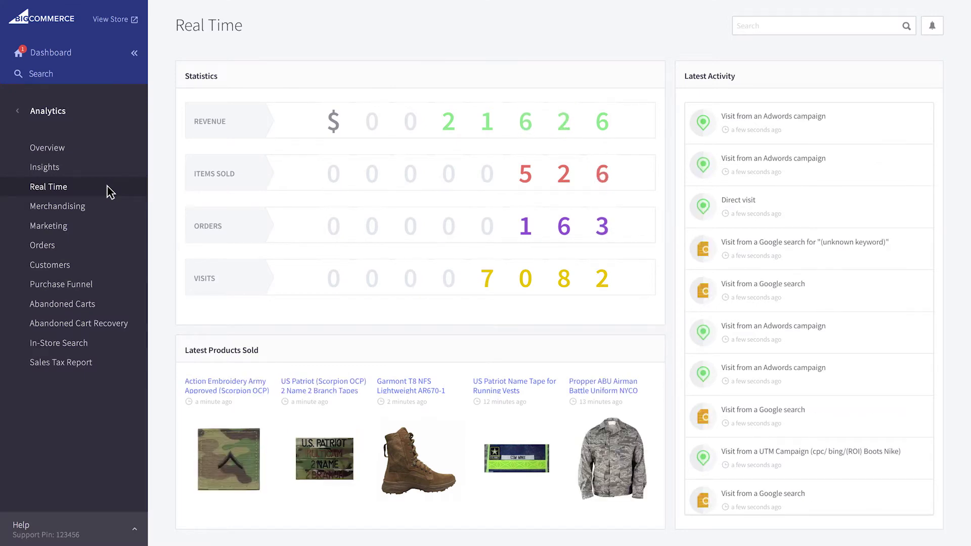
# Open the Merchandising report for Jul 1–12, 2017 and scroll down to its products table.
pyautogui.click(97, 212)
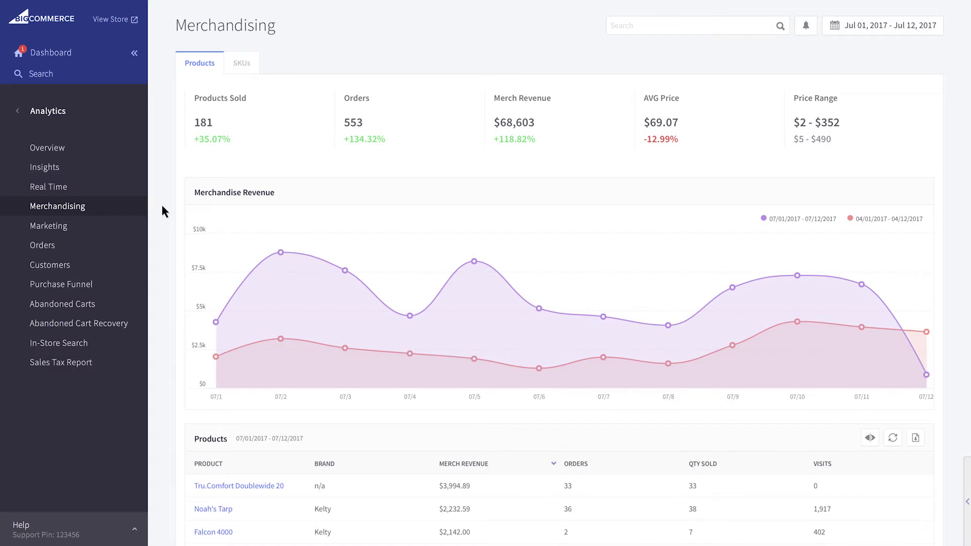
pyautogui.scroll(-5, 162, 206)
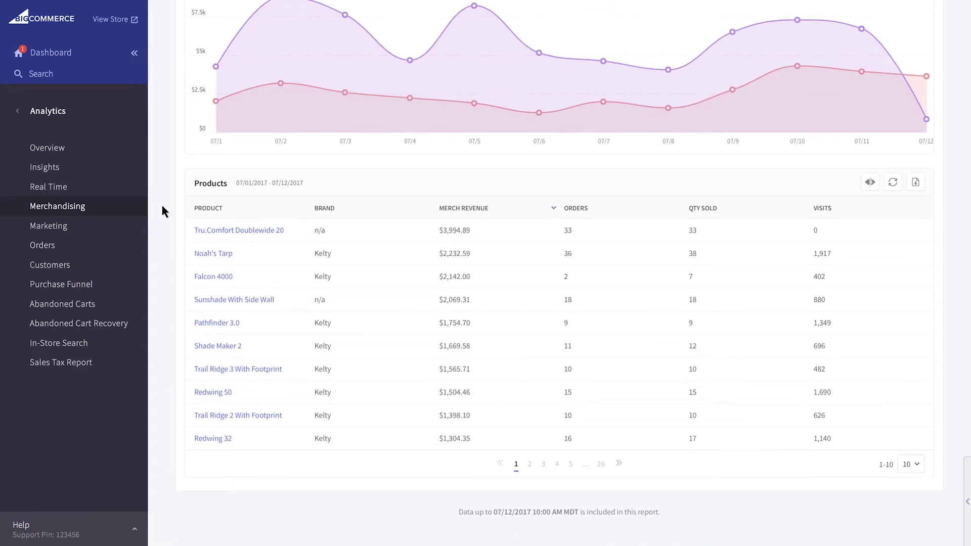
# Open the Marketing report to see Visit Origin revenue by source for Jul 1–12, 2017.
pyautogui.click(101, 227)
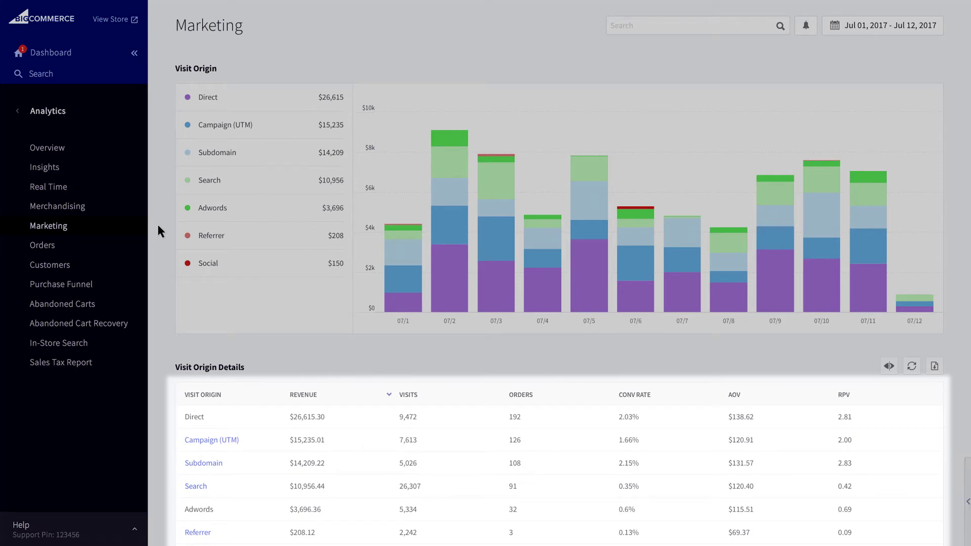
pyautogui.moveTo(449, 282)
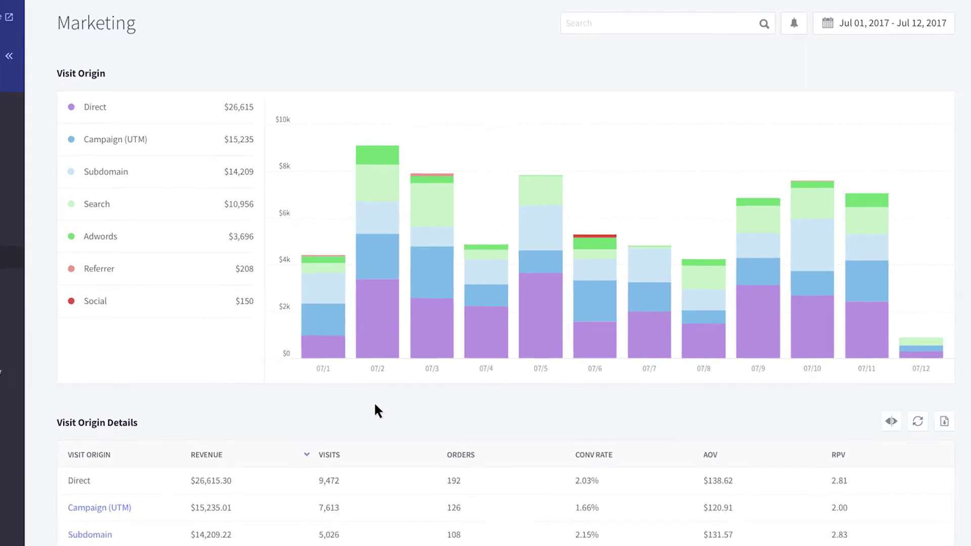
# Open the Orders report (553 orders, $71,070 revenue) and view the most recent order.
pyautogui.click(78, 247)
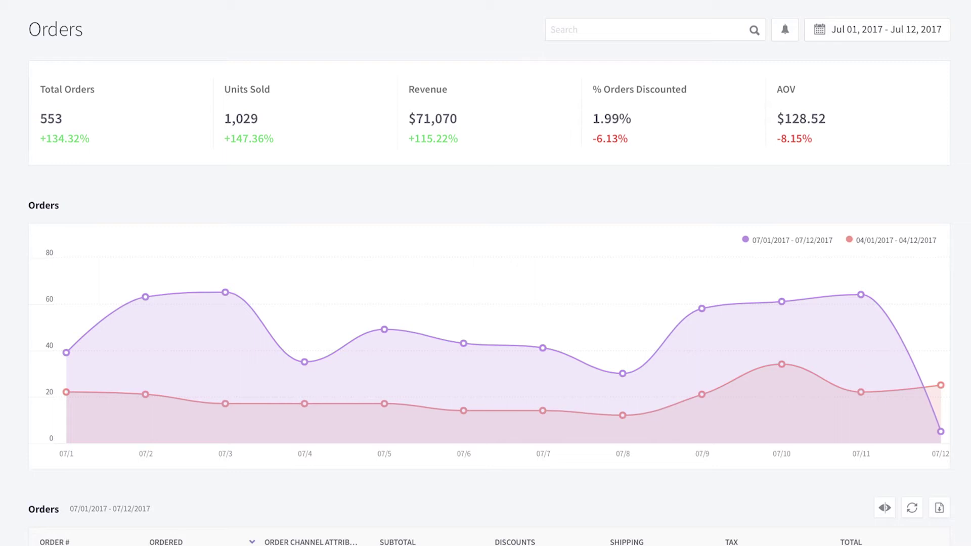
pyautogui.scroll(-2, 486, 273)
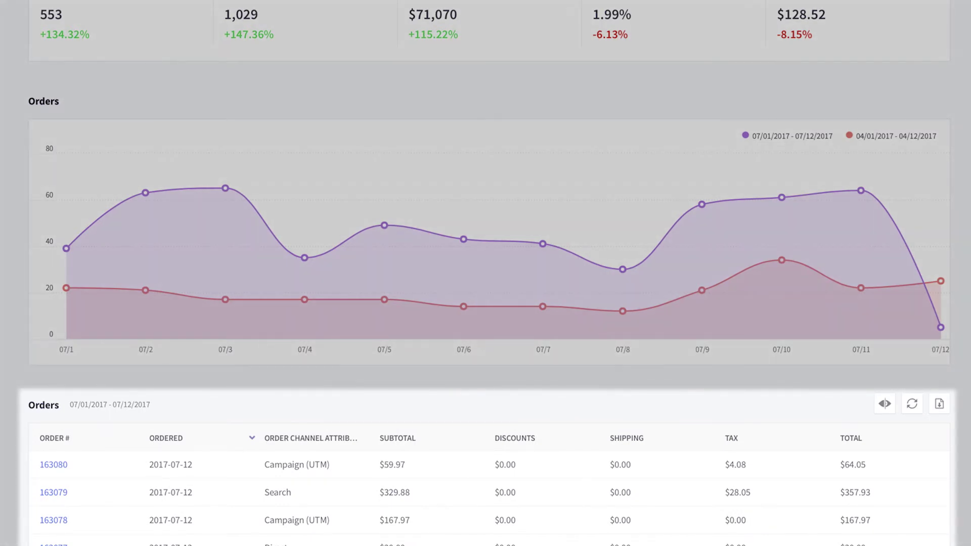
pyautogui.click(51, 462)
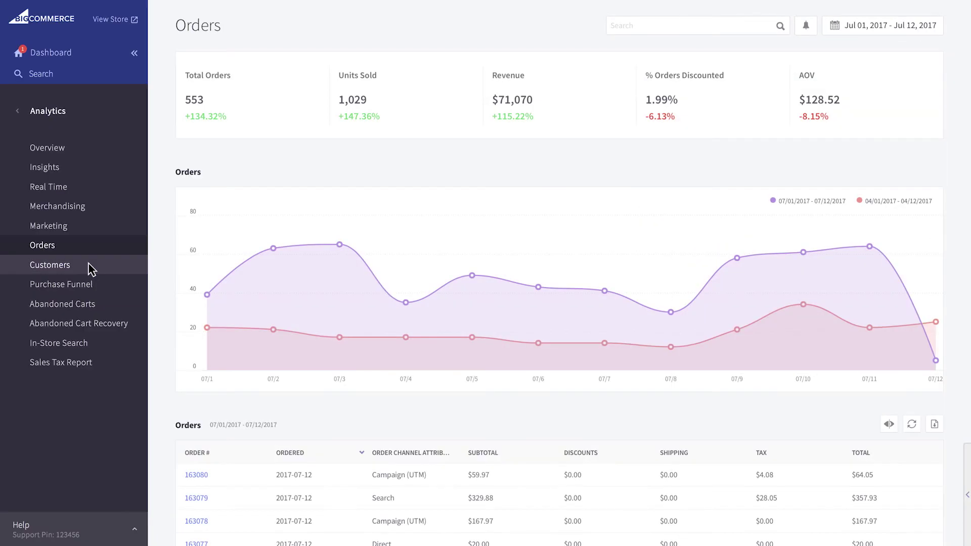
# Open a returning customer from the customer summary and list their 9 purchased products.
pyautogui.click(89, 263)
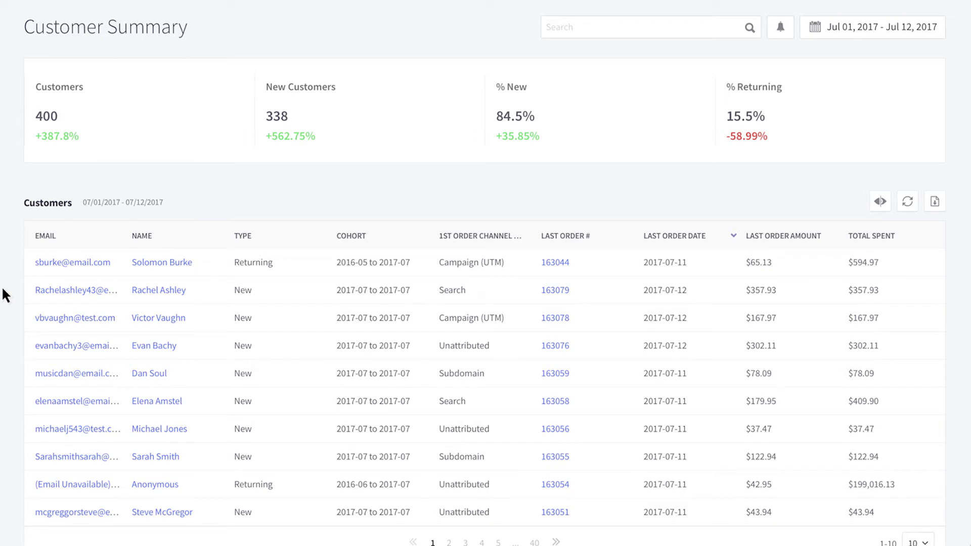
pyautogui.click(147, 262)
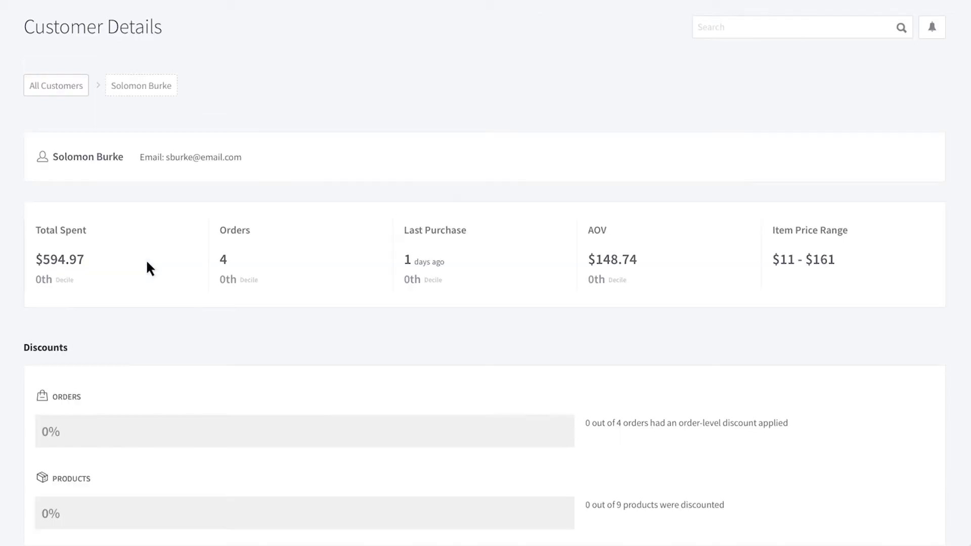
pyautogui.scroll(-6, 147, 262)
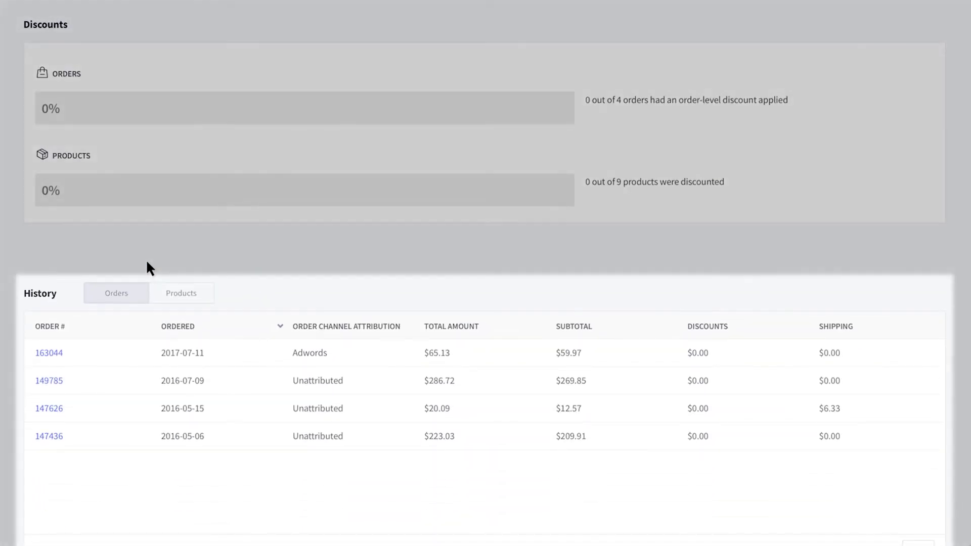
pyautogui.click(175, 292)
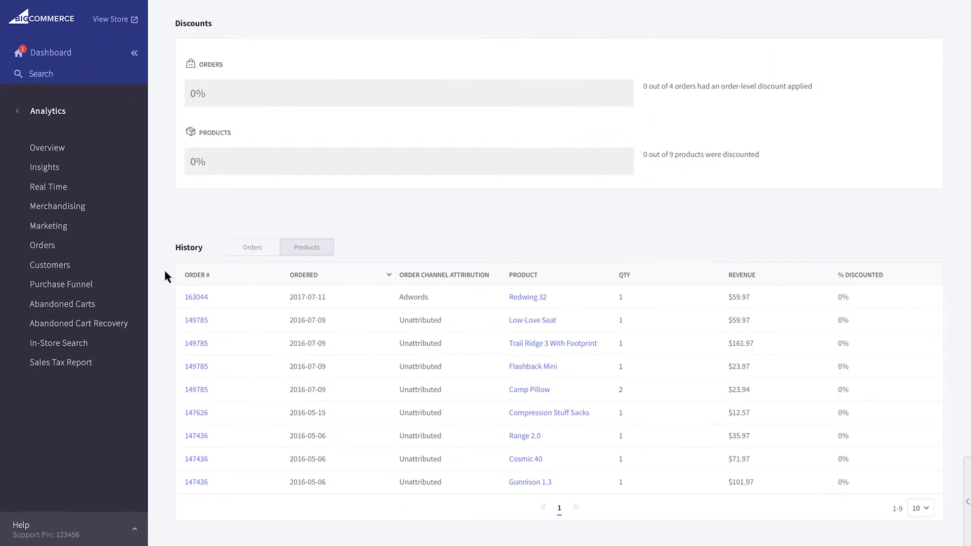
# Open the Purchase Funnel report (62,126 visited, 497 purchased) and scroll to its daily chart.
pyautogui.click(106, 284)
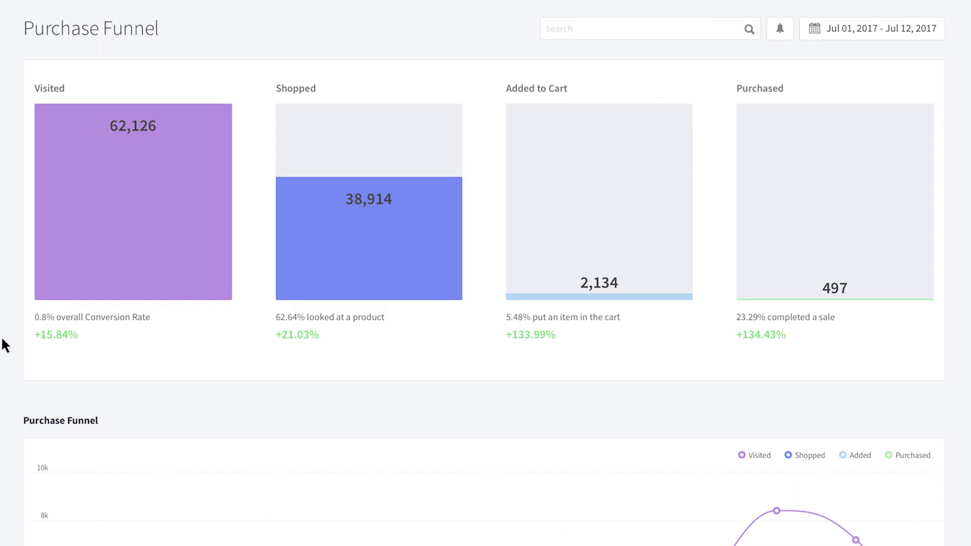
pyautogui.scroll(-5, 5, 346)
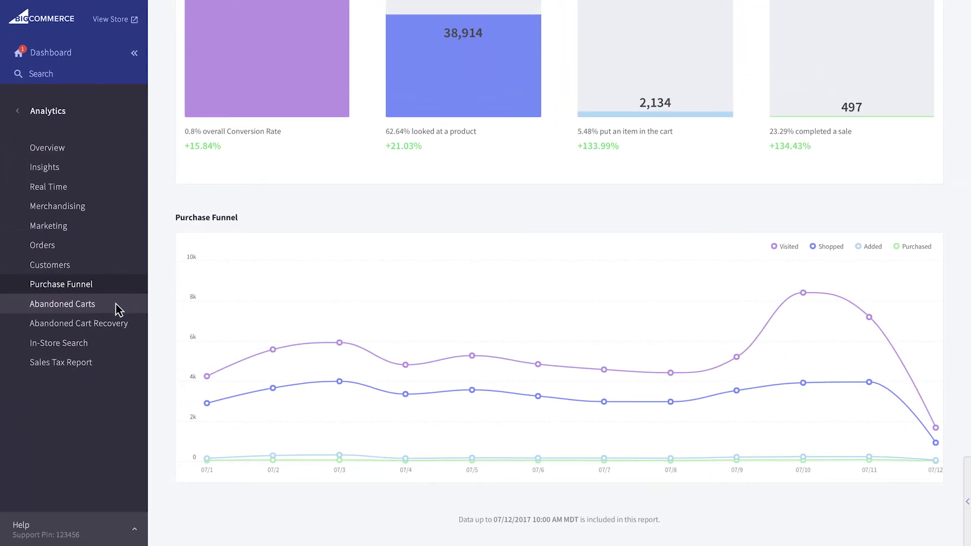
# Open the Abandoned Carts report and scroll to the products table led by Redwing 50.
pyautogui.click(116, 305)
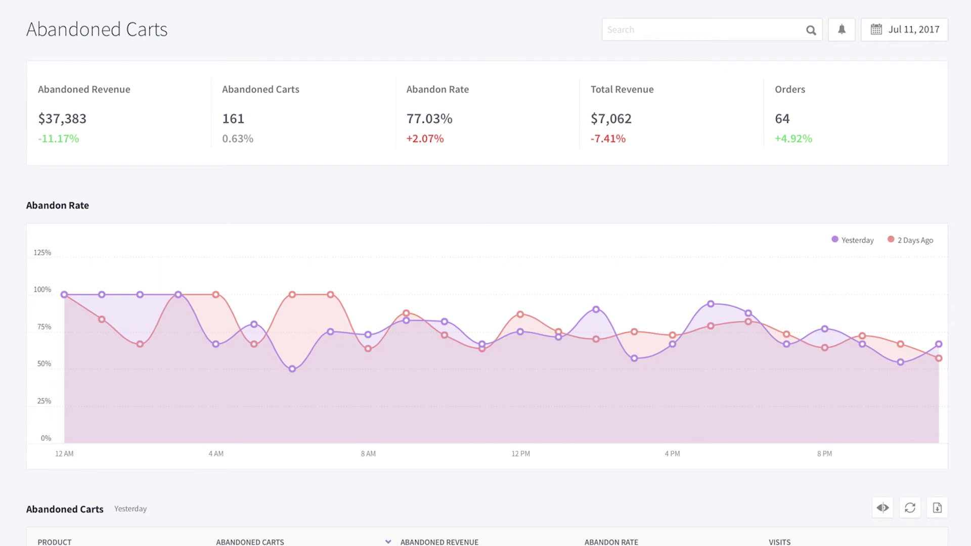
pyautogui.scroll(-6, 5, 371)
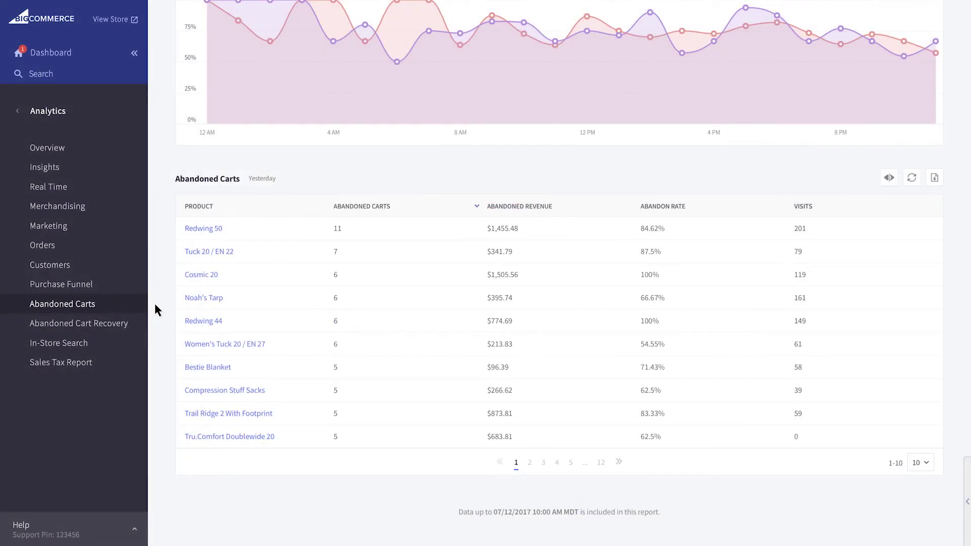
# Open the Abandoned Cart Recovery report showing 48 of 543 carts recovered for $7,687.50.
pyautogui.click(130, 326)
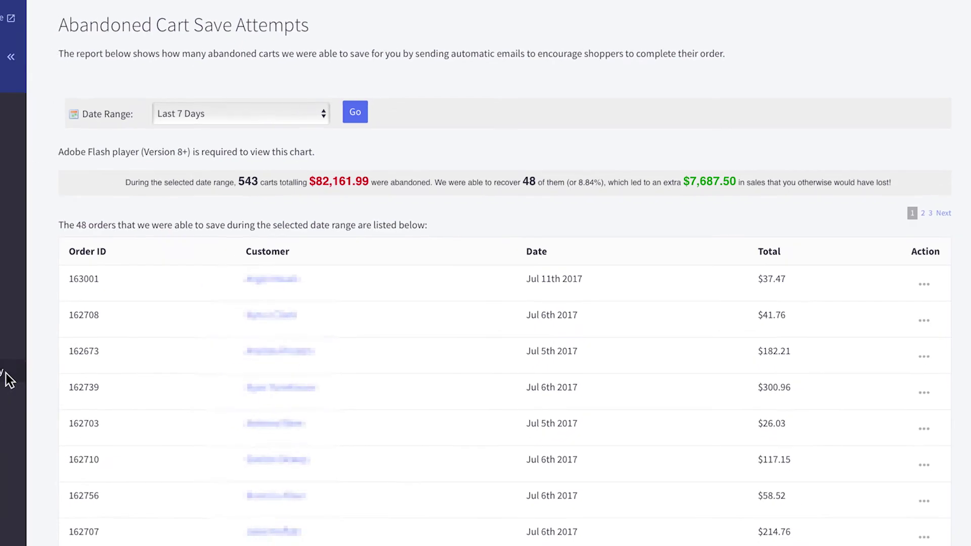
# View the in-store search keyword stats, then the Sales Tax Report showing $582.21 collected over 7 days.
pyautogui.click(104, 342)
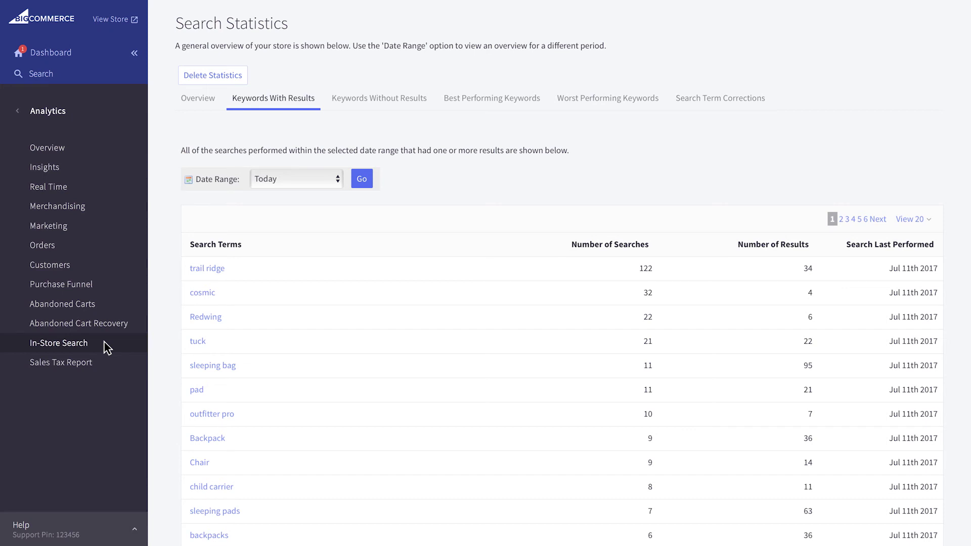
pyautogui.click(104, 364)
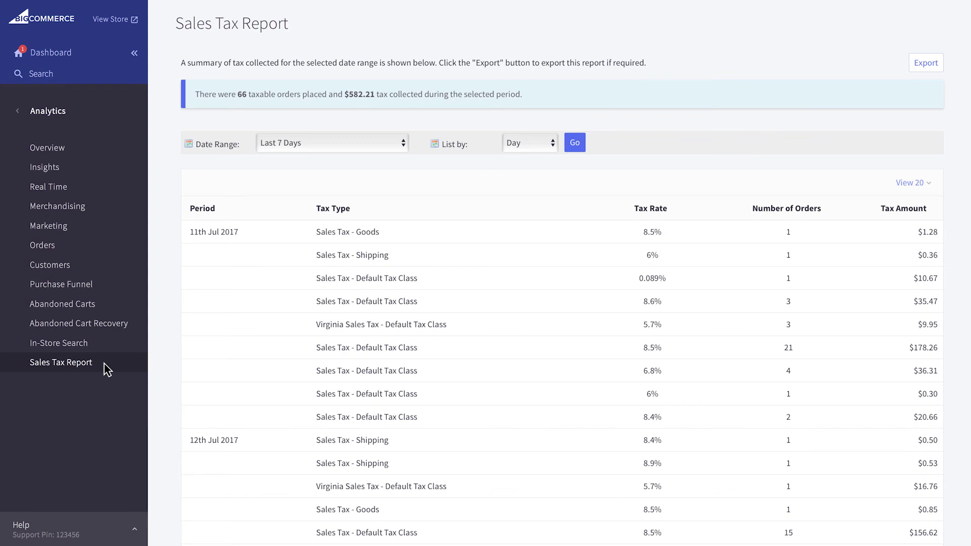
# Go to the Analytics Insights page promoting the Ecommerce Insights reports.
pyautogui.click(87, 170)
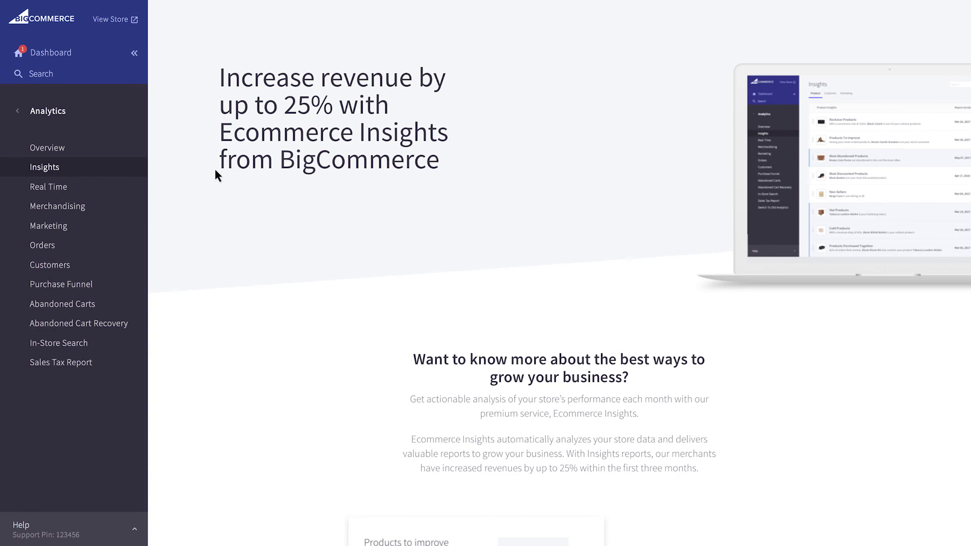
# Scroll through product insights like Rockstar Products, then jump to the Customer and Marketing insights.
pyautogui.scroll(-10, 215, 171)
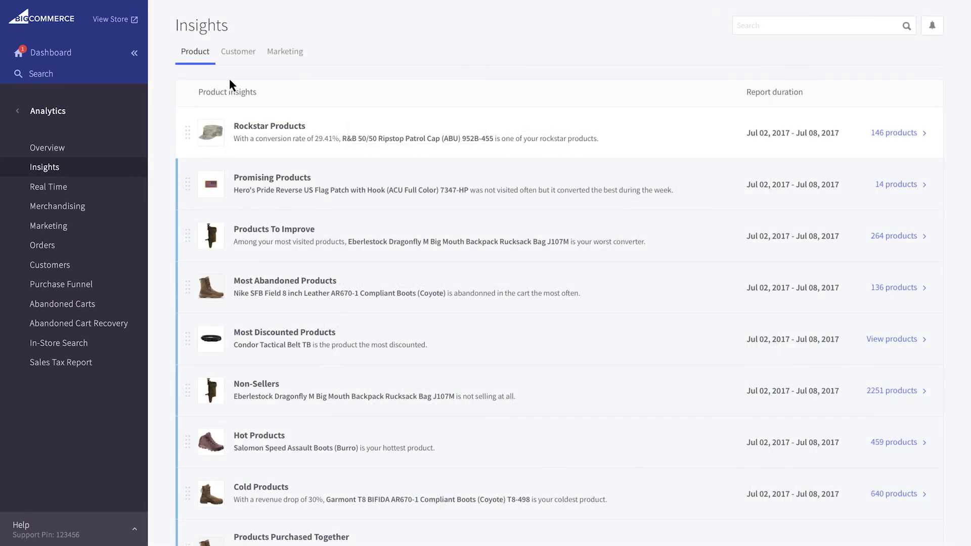
pyautogui.click(234, 47)
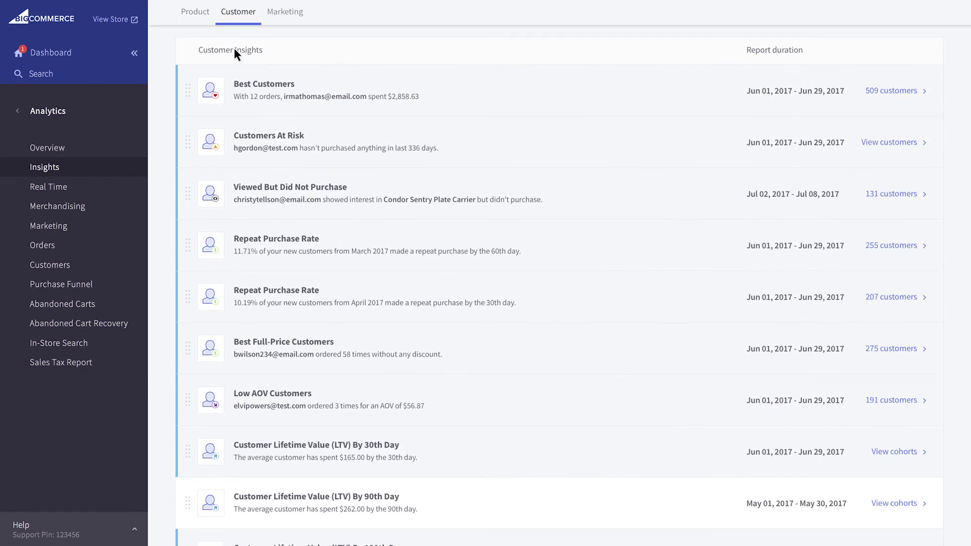
pyautogui.click(285, 12)
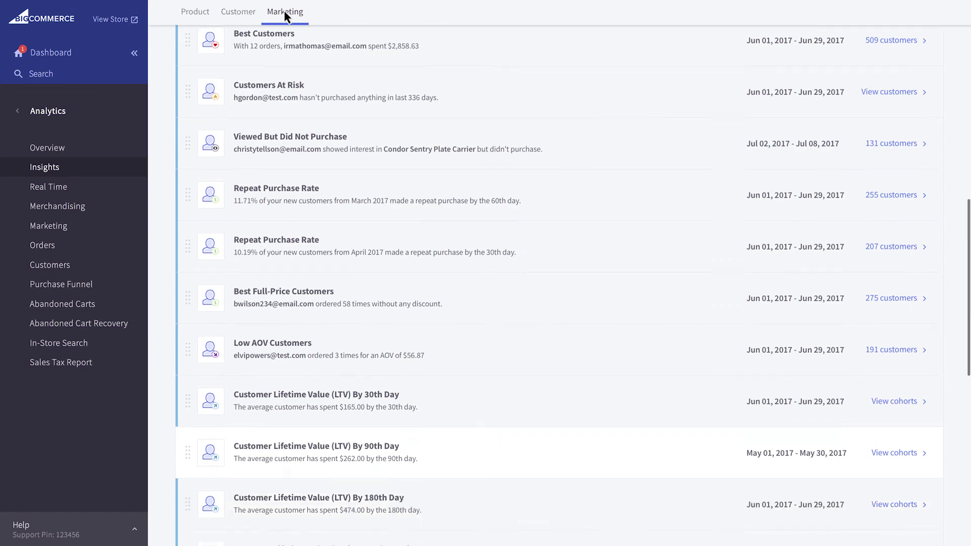